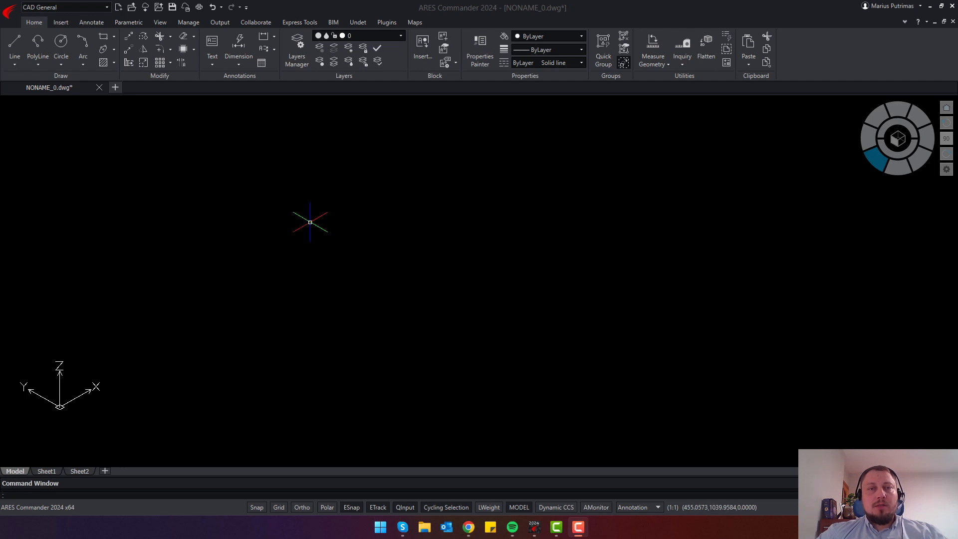
Start a new Undet point cloud project of the "Monuments, buildings & interiors modelling projects" type.
left_click(358, 22)
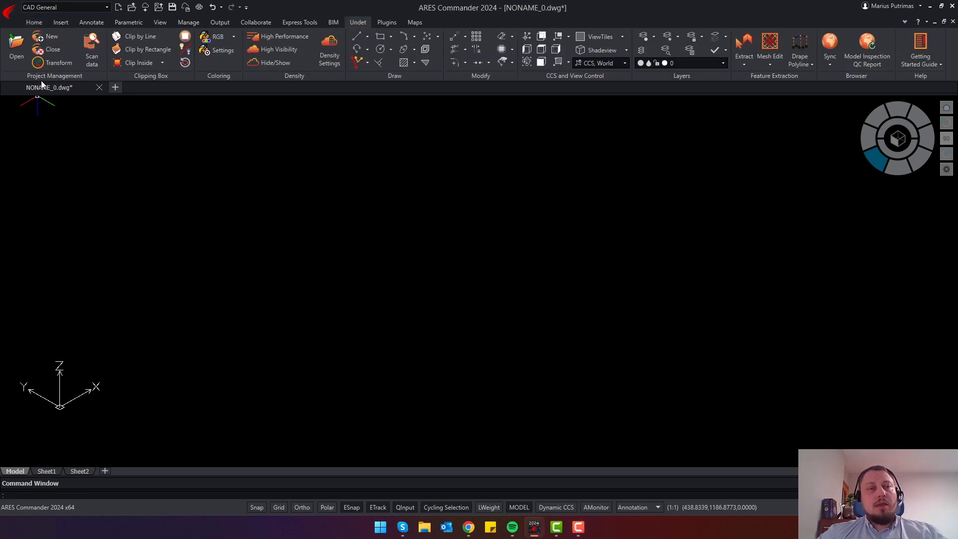
left_click(51, 37)
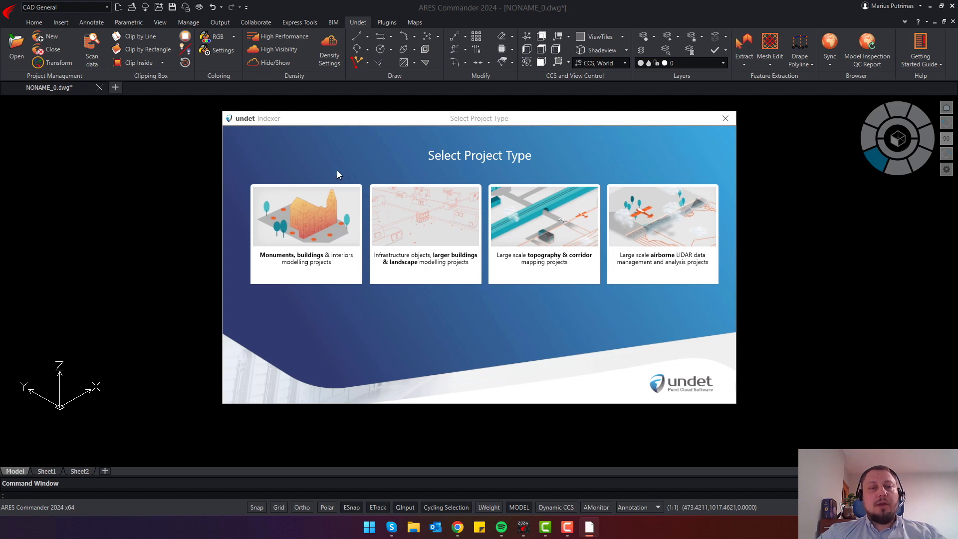
mouse_move(309, 223)
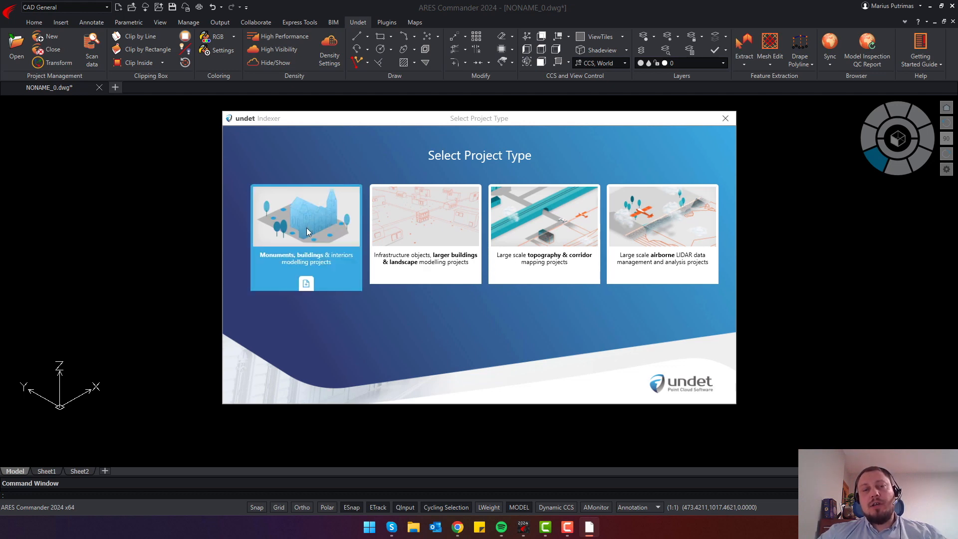
left_click(306, 230)
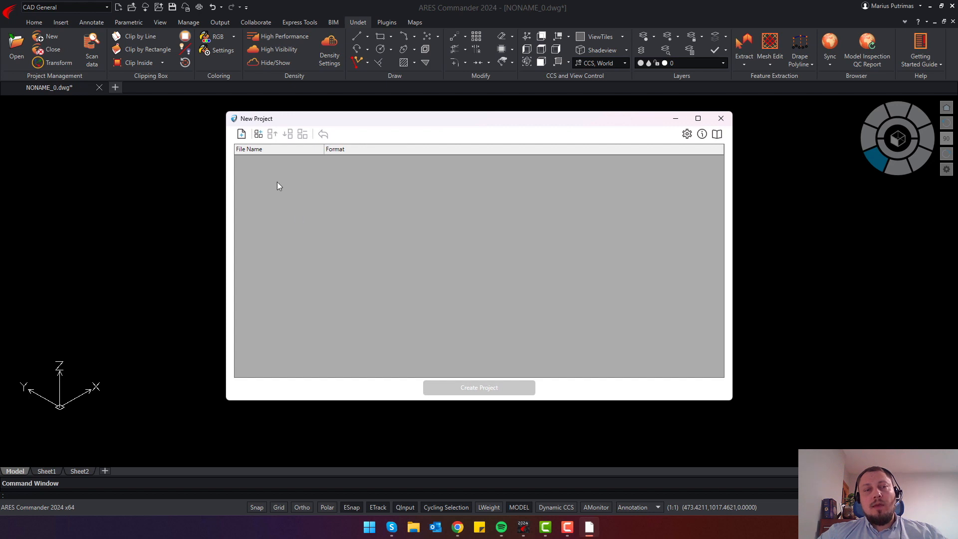
Add all E57 scans from External_000.e57 to Ground_060.e57 in the e57 sample files folder to the new project.
left_click(241, 135)
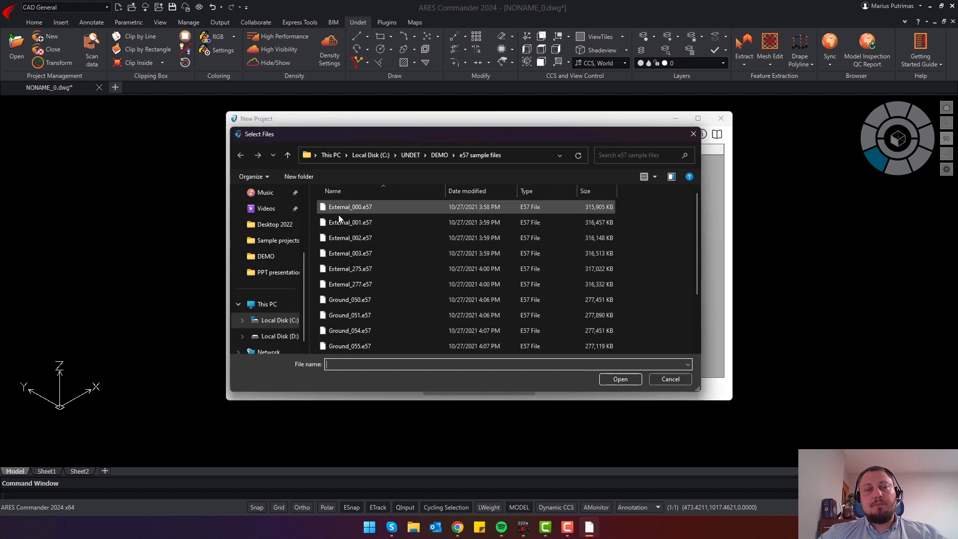
left_click(340, 211)
scroll(374, 271, "down", 2)
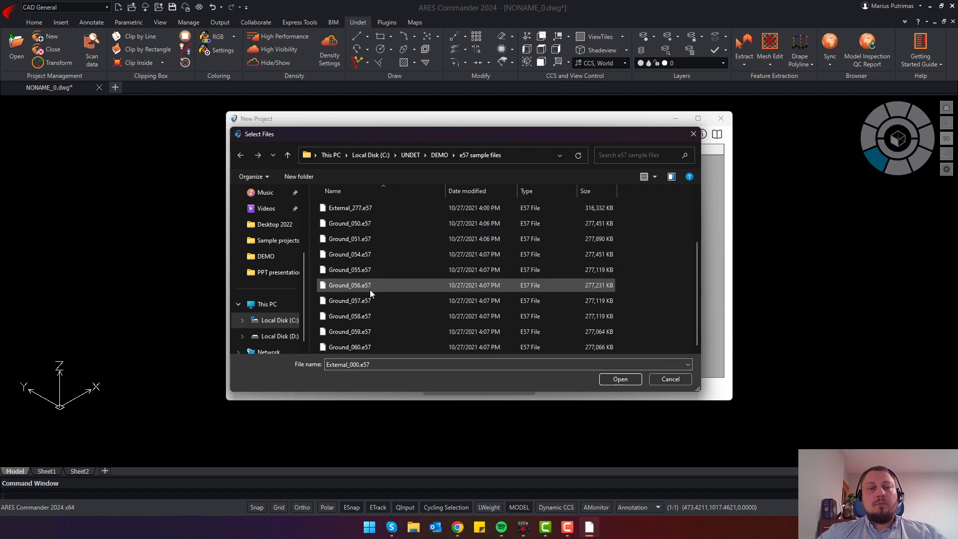
left_click(361, 347, "shift")
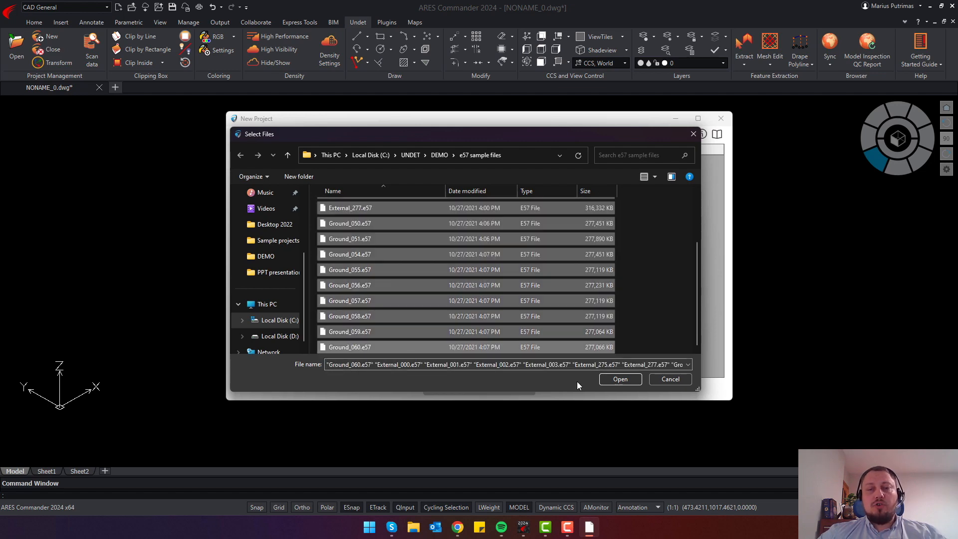
left_click(621, 379)
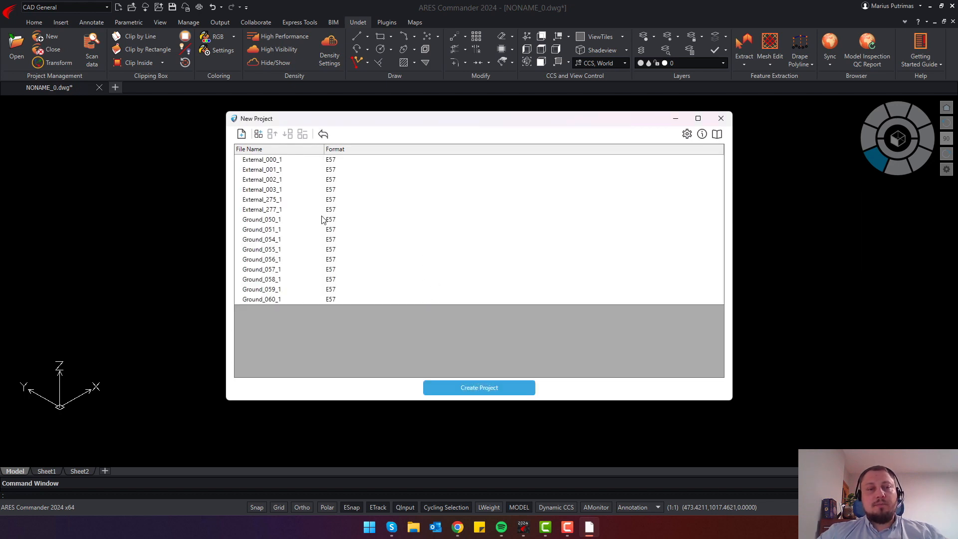
Group the scans Ground_050_1 to Ground_060_1 together, and External_000_1 to External_277_1 as a second group.
left_click(275, 221)
left_click(273, 299, "shift")
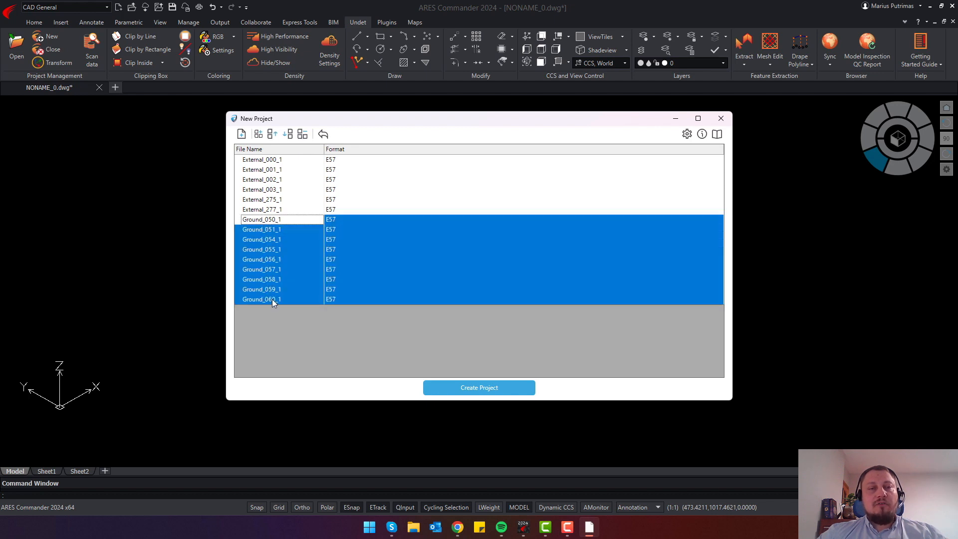
left_click(258, 134)
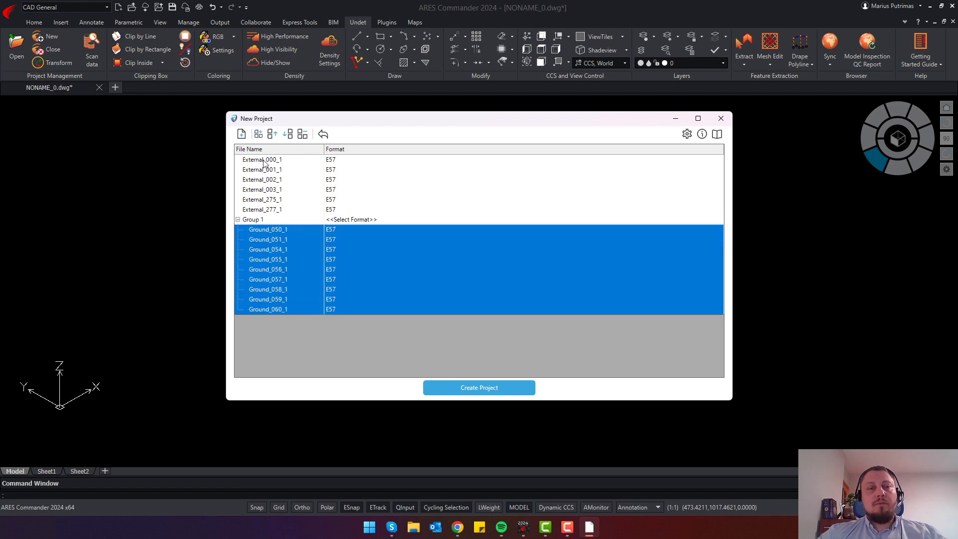
left_click(265, 210)
left_click(266, 159, "shift")
left_click(259, 134)
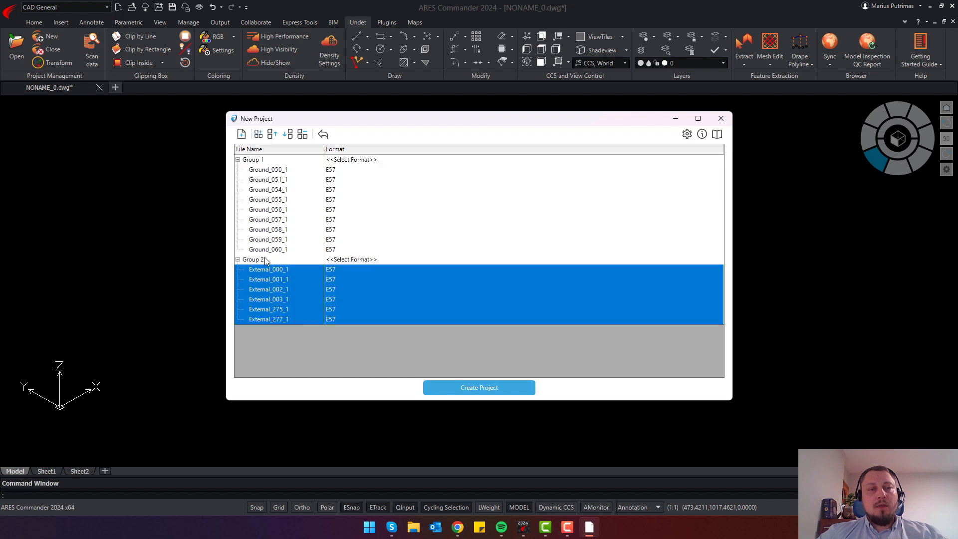
Rename the group containing the External scans as External.
double_click(252, 260)
type("Exte")
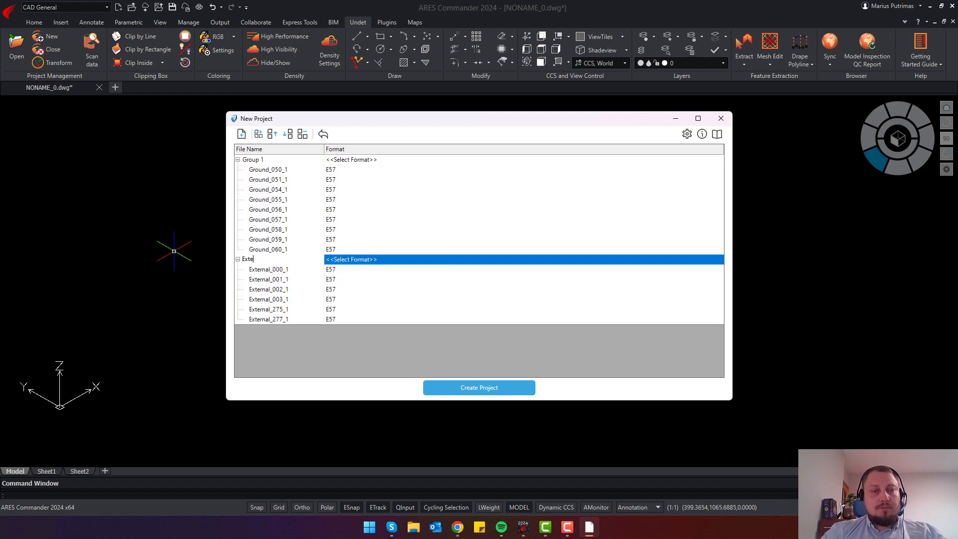
type("rnal")
key("Return")
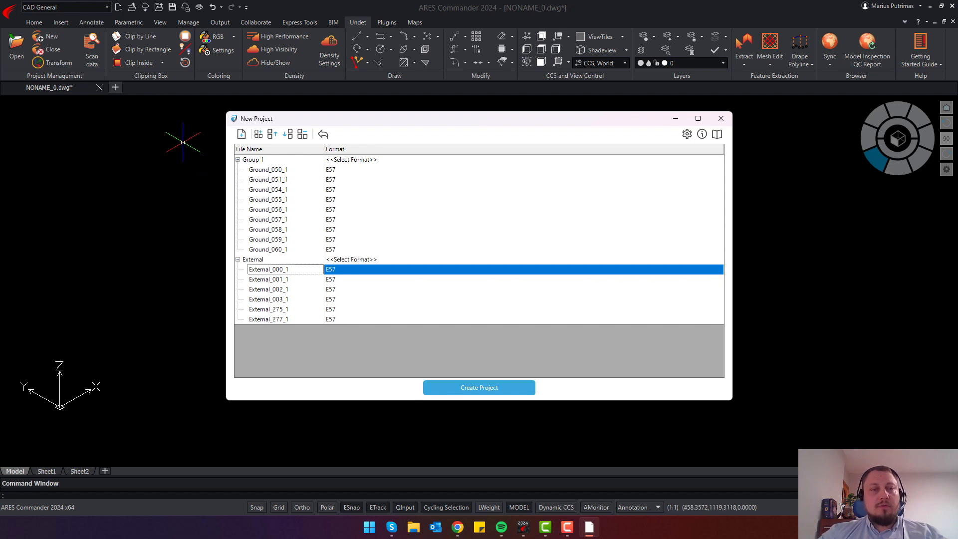
Rename the group containing the Ground scans as Inside.
double_click(260, 159)
left_click_drag(262, 159, 207, 161)
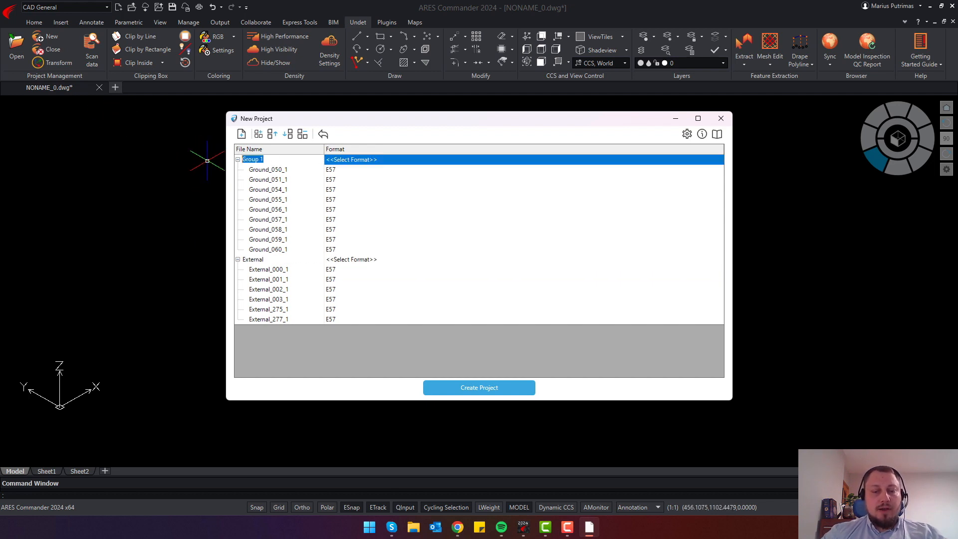
type("in")
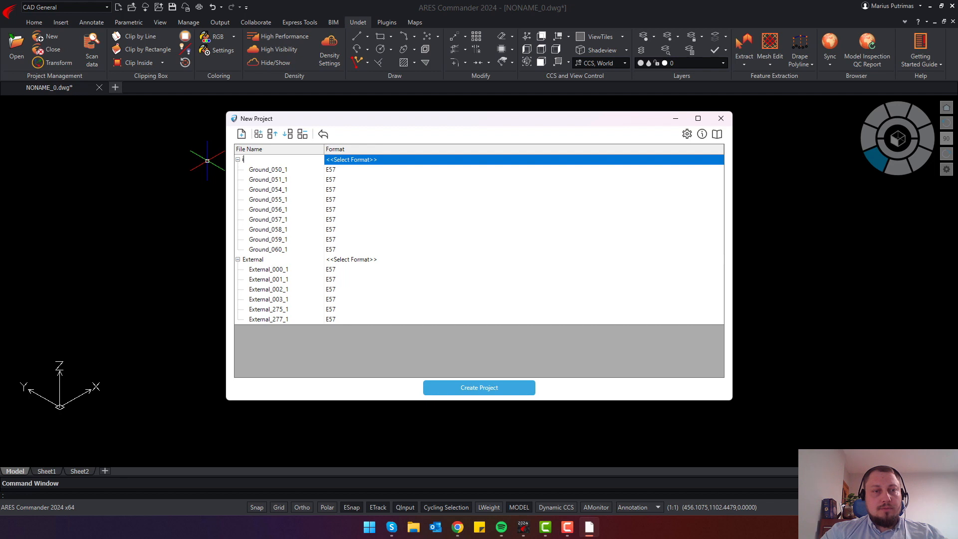
type("side")
key("Return")
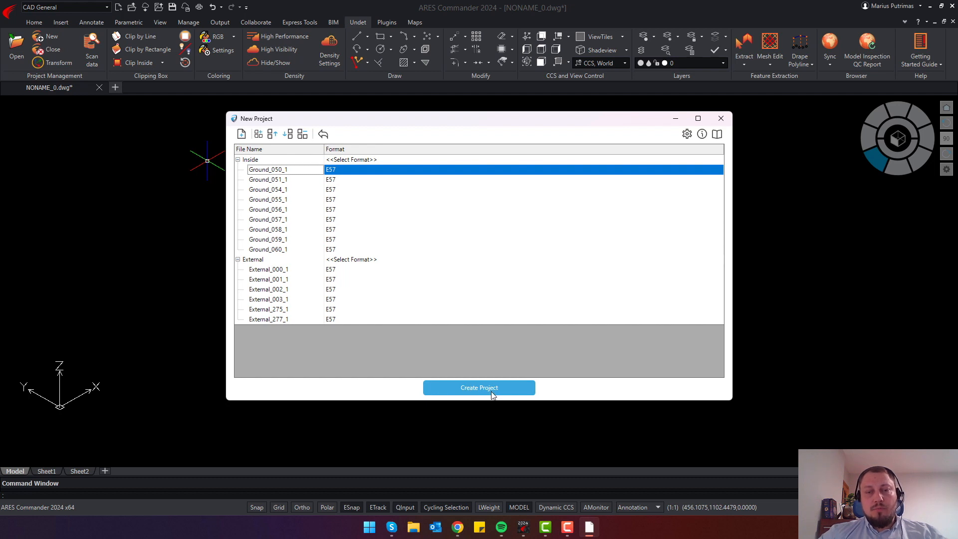
Create the project without the Undet for AutoCAD and RCP file options, saving it as "Undet point cloud project" in the DEMO folder.
left_click(474, 390)
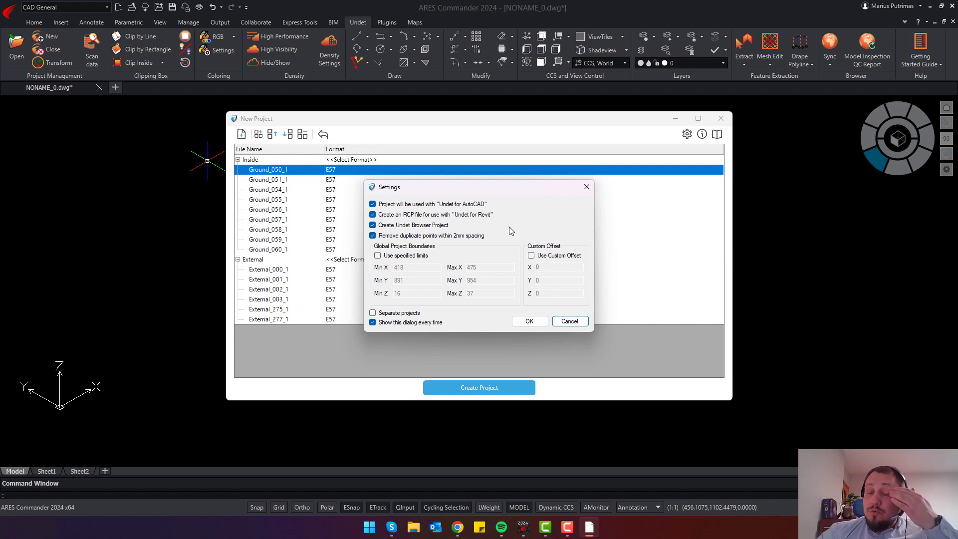
left_click(372, 214)
left_click(372, 204)
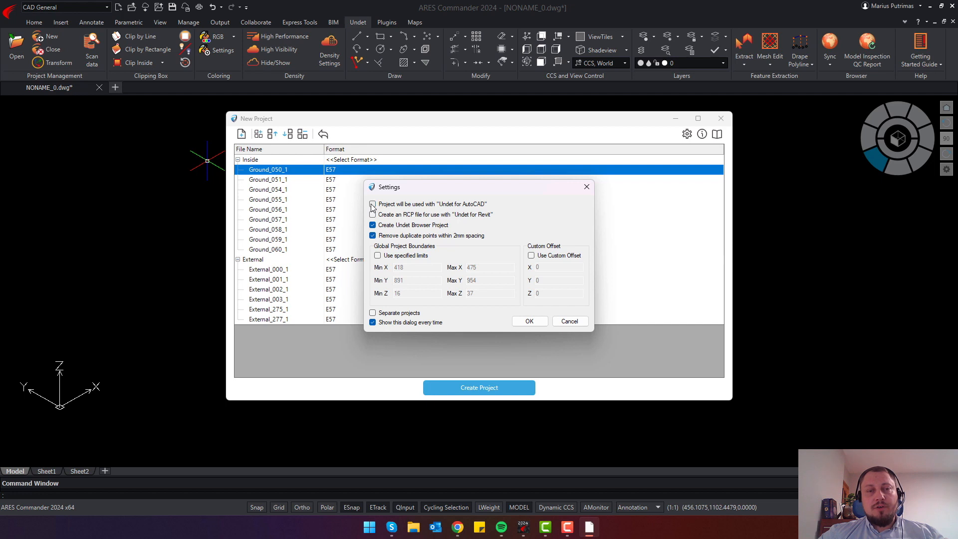
left_click(529, 322)
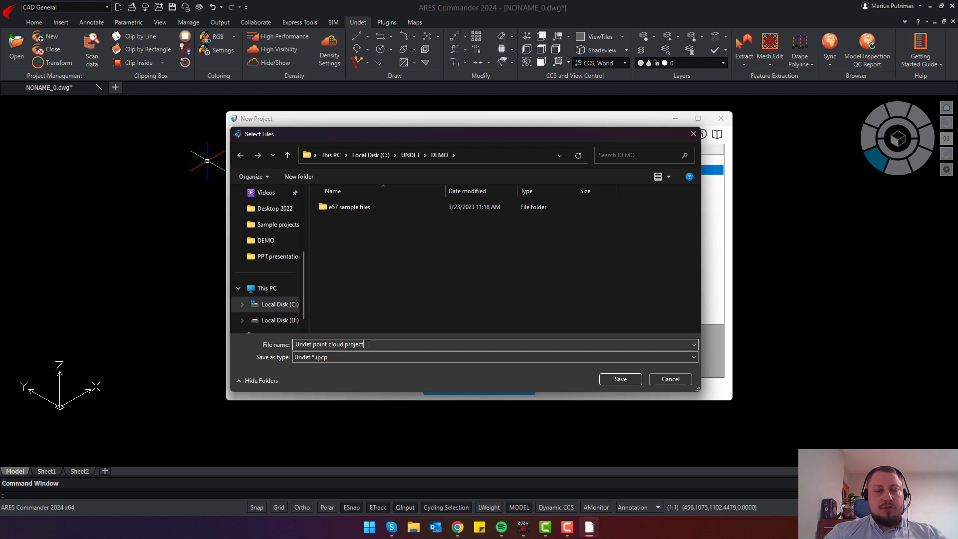
left_click(621, 380)
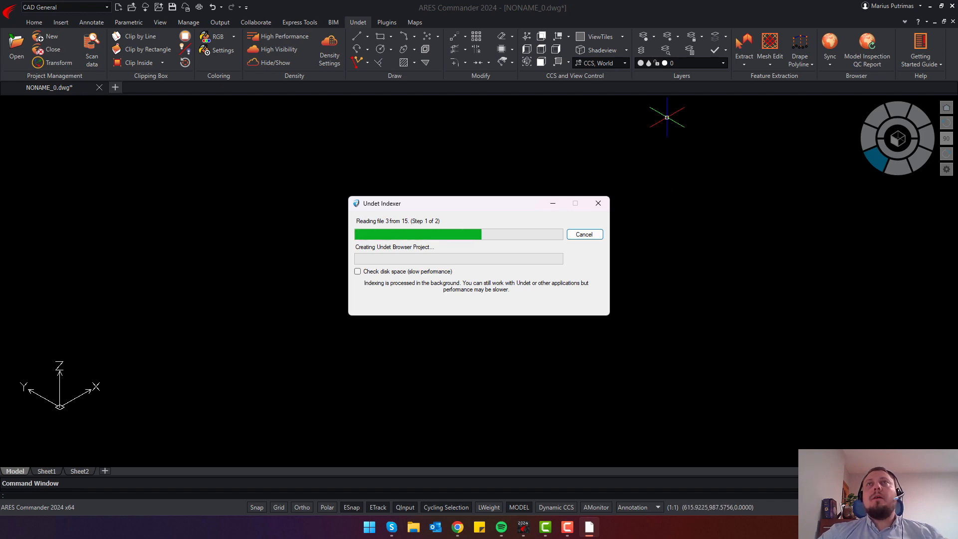
Switch to the Chrome browser and open the Point Cloud Sample Projects page on undet.com.
left_click_drag(469, 0, 495, 64)
double_click(495, 64)
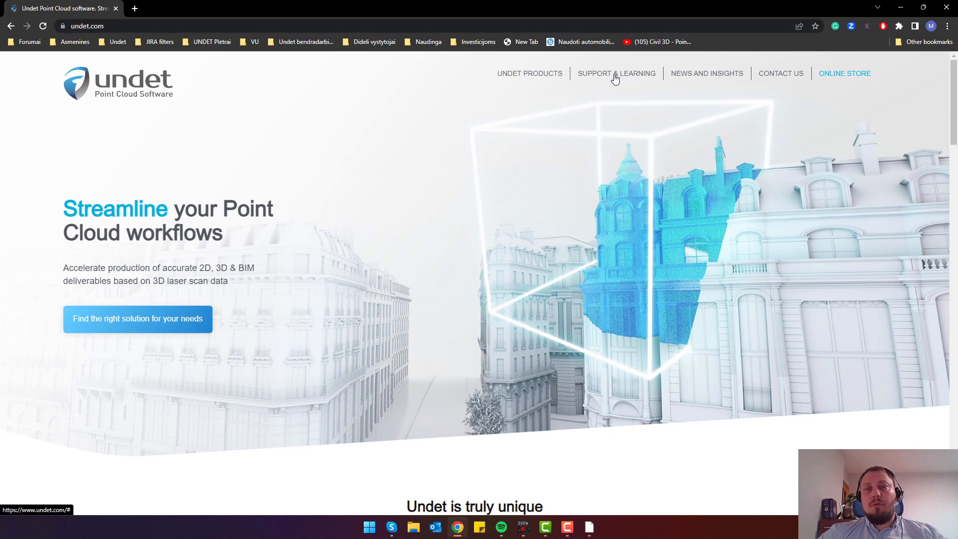
mouse_move(615, 78)
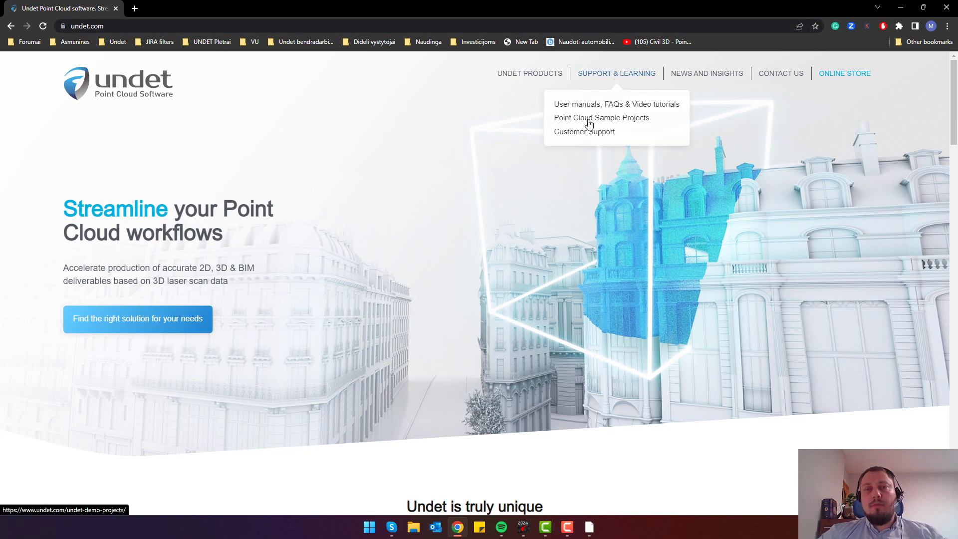
left_click(608, 121)
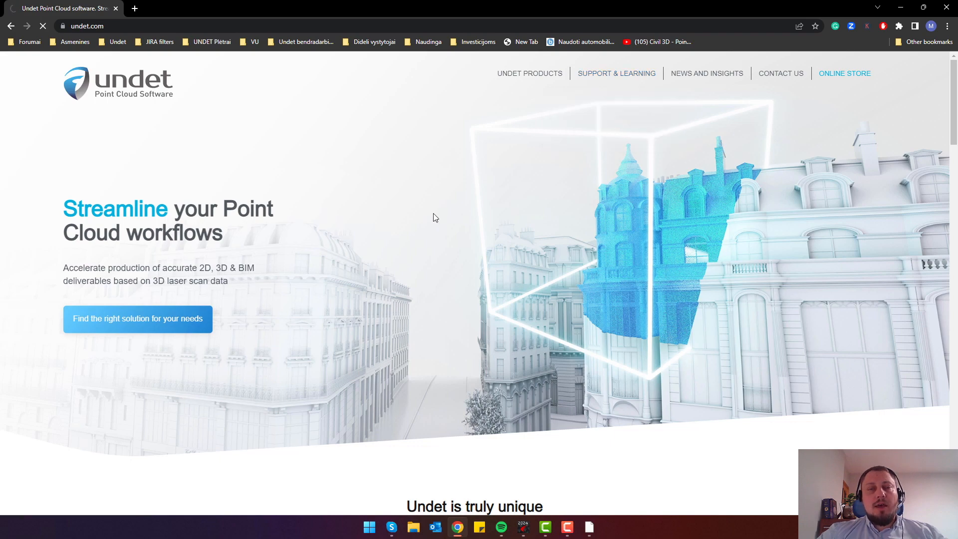
Examine the downloadable demo projects down to the Canford School E57 point cloud files, and return to ARES Commander.
scroll(347, 306, "down", 3)
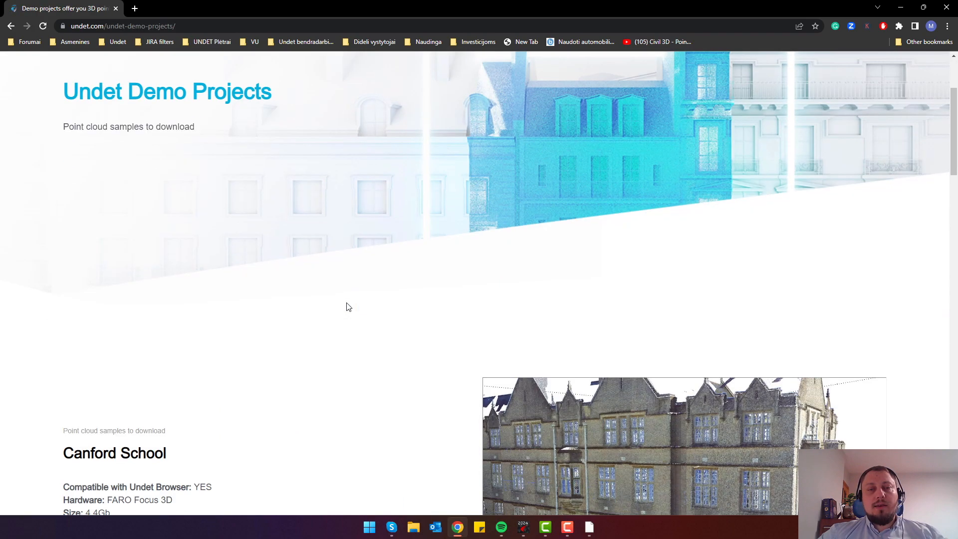
scroll(348, 306, "down", 2)
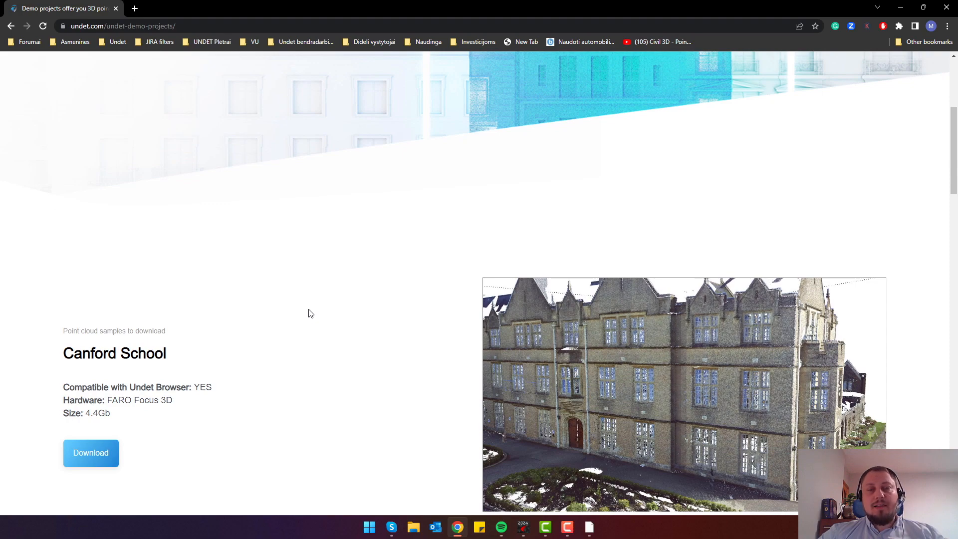
scroll(308, 314, "down", 2)
scroll(156, 283, "down", 15)
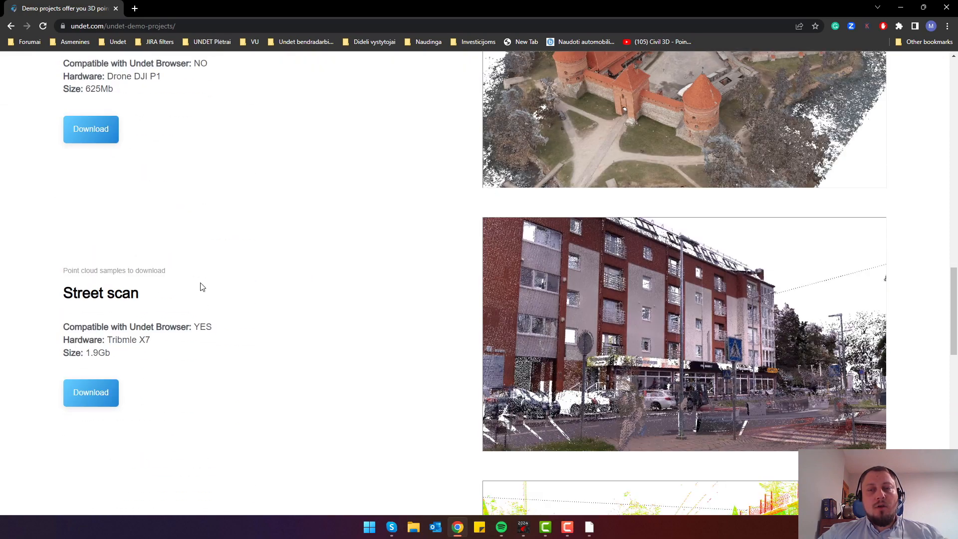
scroll(204, 285, "down", 14)
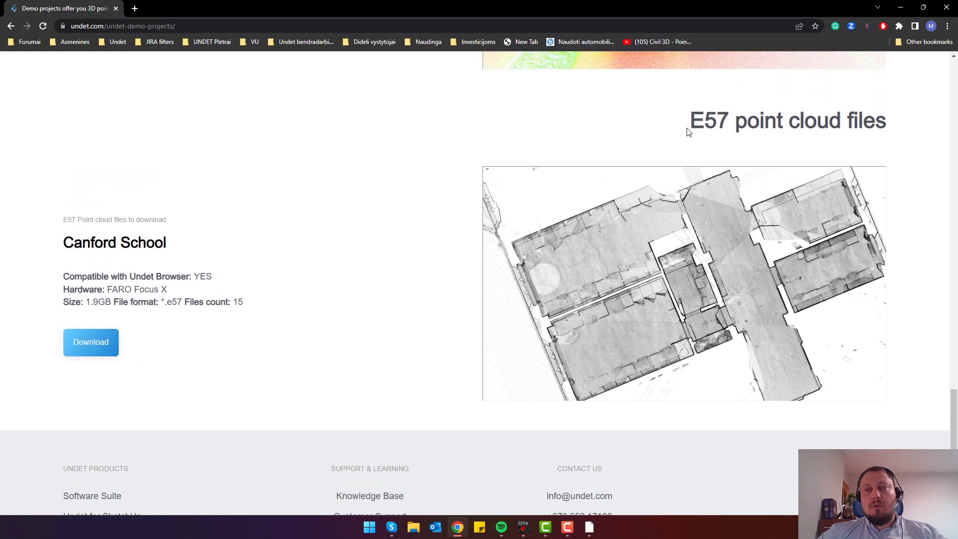
left_click_drag(690, 121, 890, 136)
left_click(238, 190)
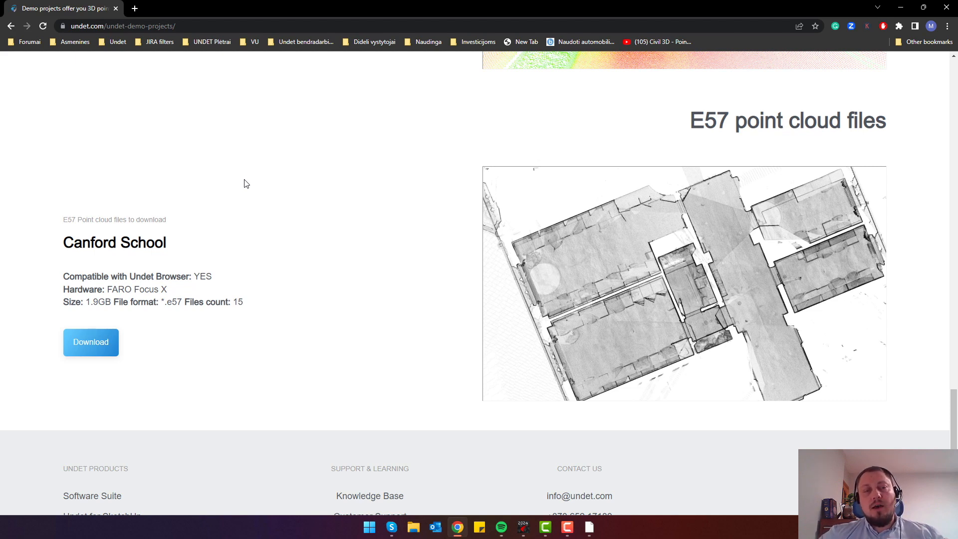
left_click(901, 7)
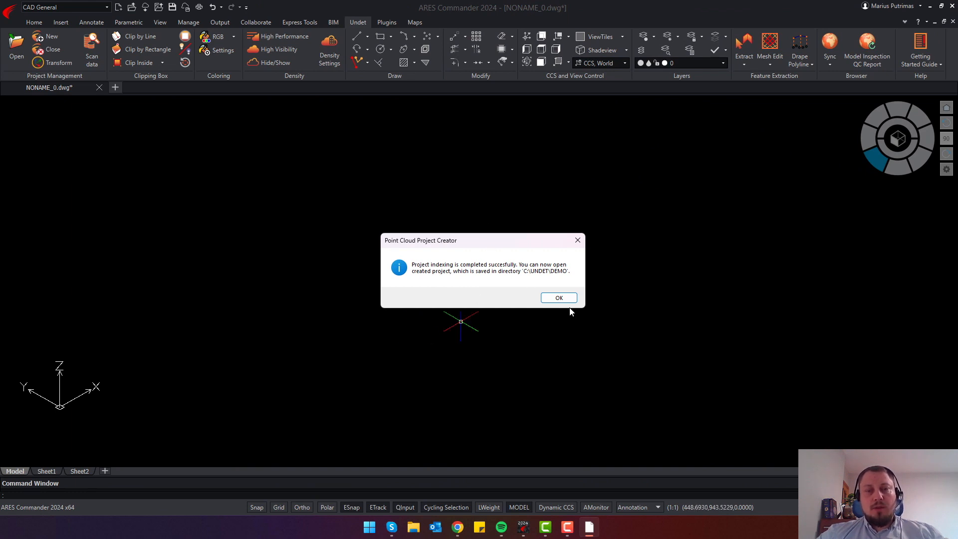
Dismiss the indexing completion message and open "Undet point cloud project.ipcp" from the DEMO folder in the drawing.
left_click(559, 298)
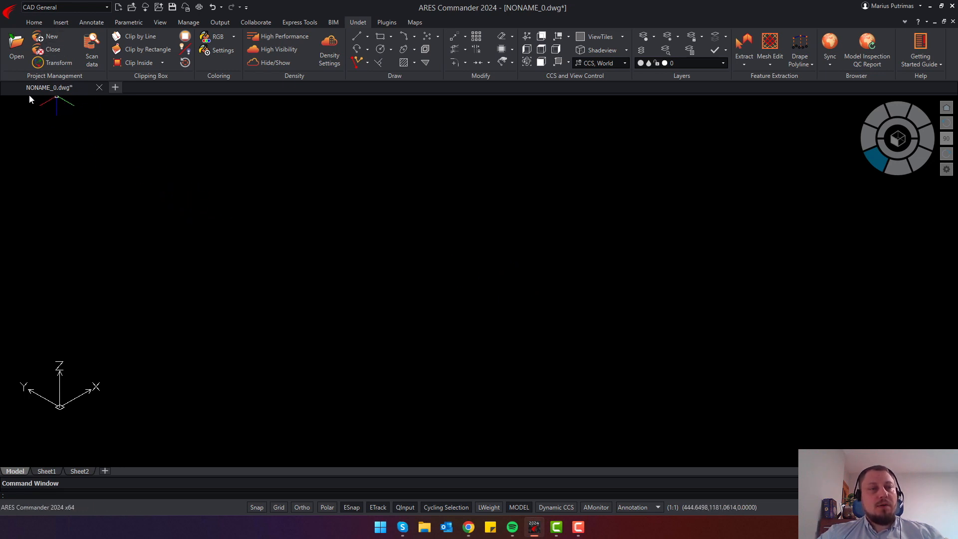
left_click(16, 55)
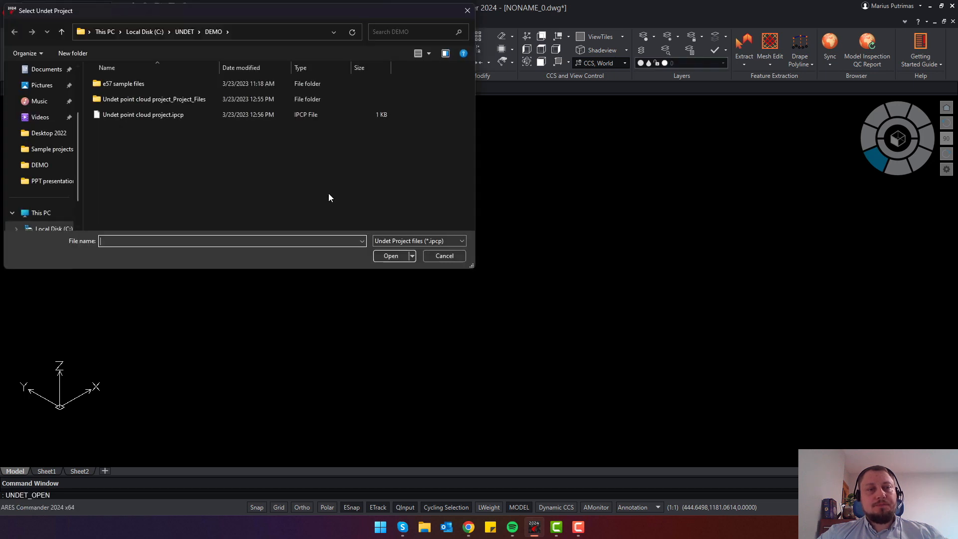
left_click(153, 115)
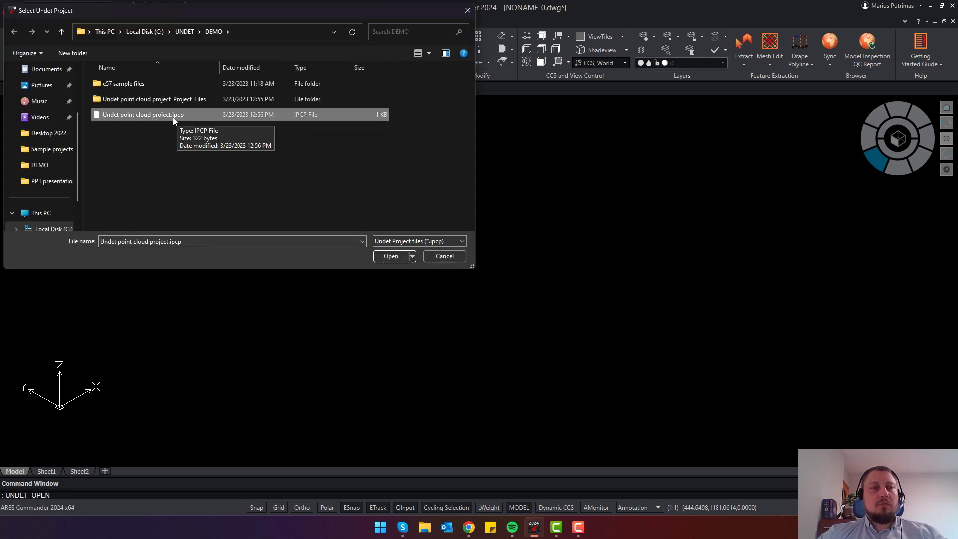
left_click(389, 255)
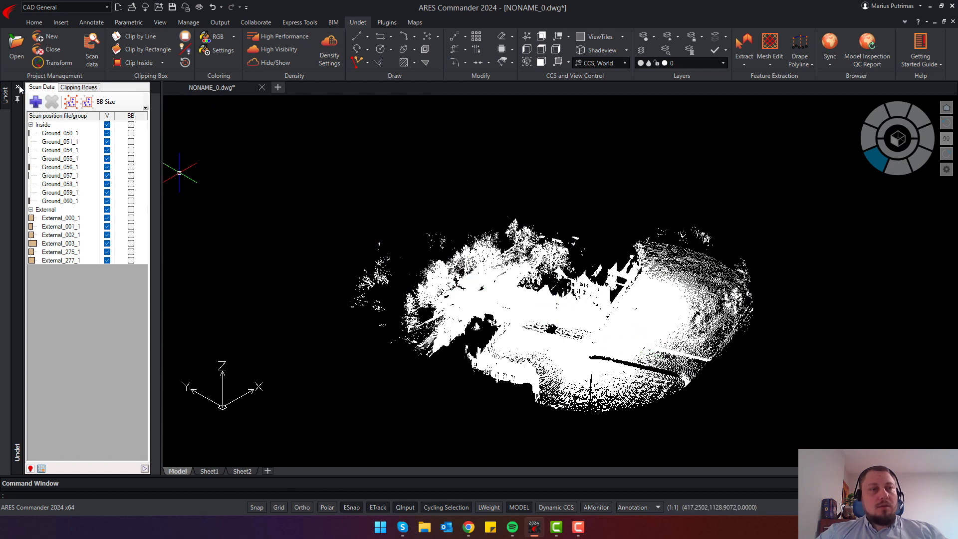
Apply RGB coloring to the loaded point cloud around the building.
scroll(574, 307, "up", 5)
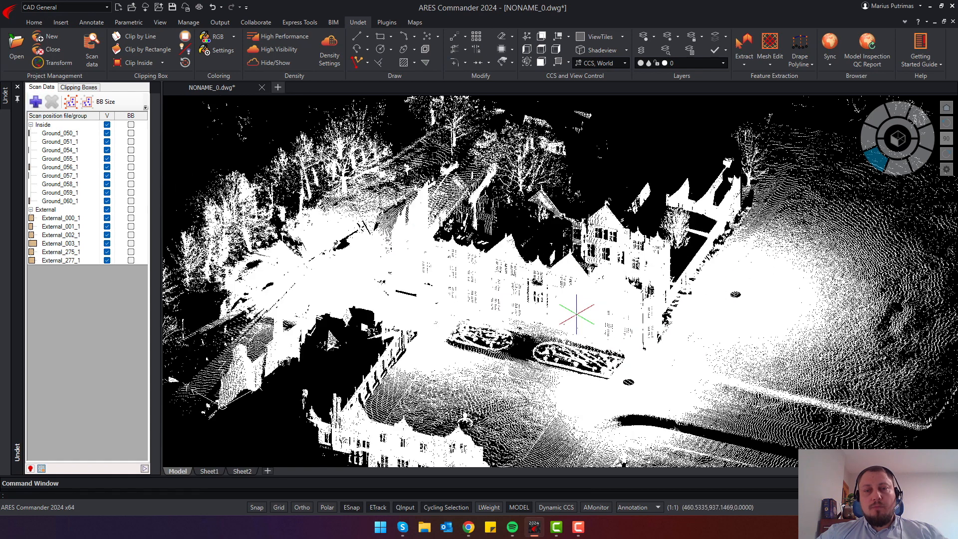
left_click(210, 38)
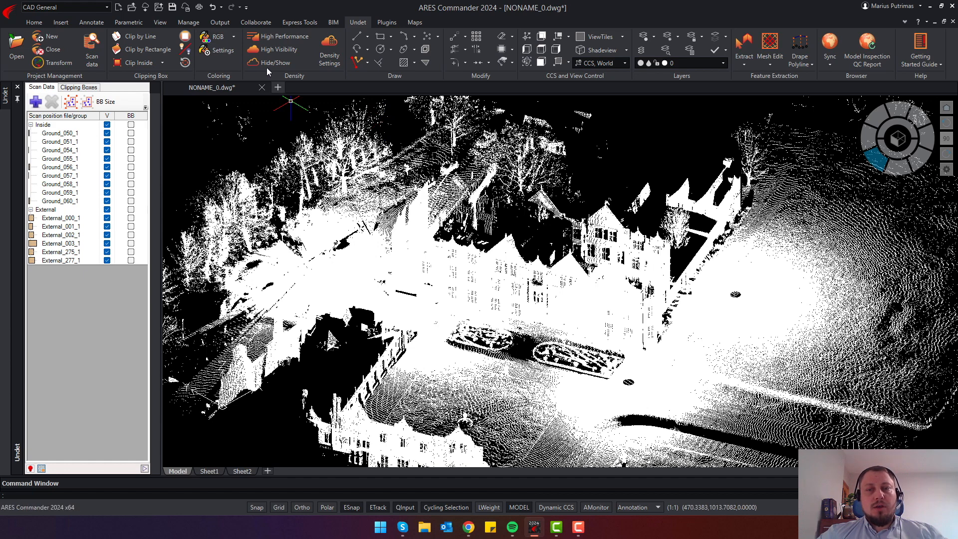
Close the Undet palette with the scan list and reopen it to show the scan data again.
scroll(535, 294, "down", 3)
scroll(535, 299, "up", 3)
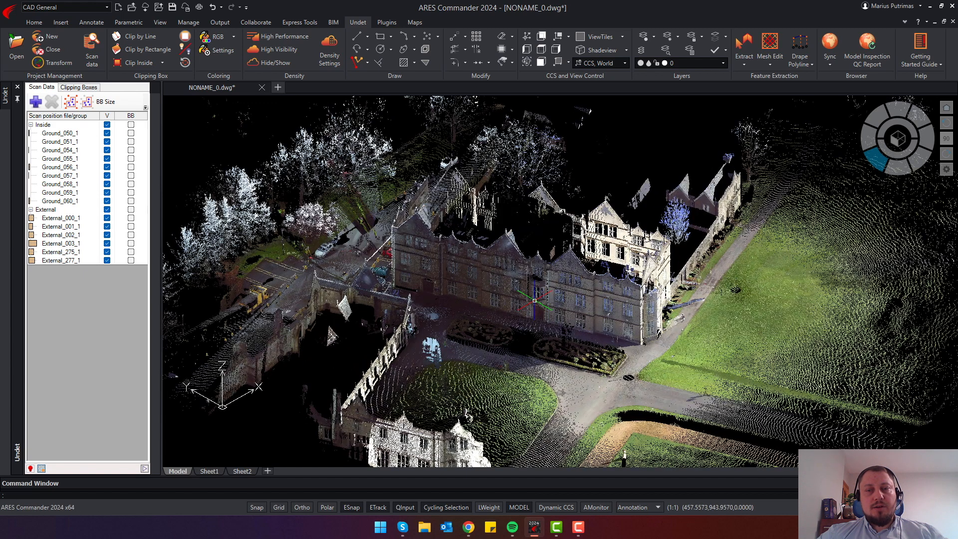
left_click(18, 87)
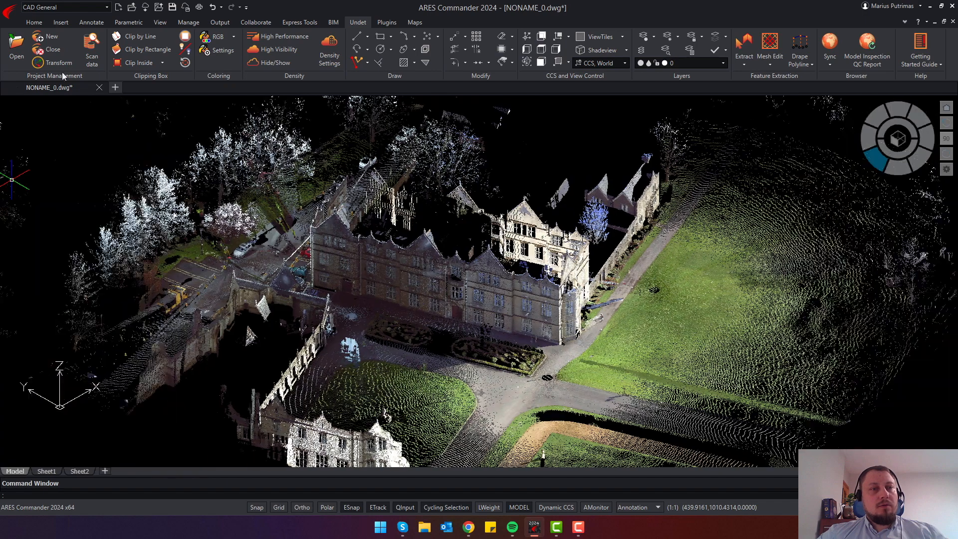
left_click(93, 64)
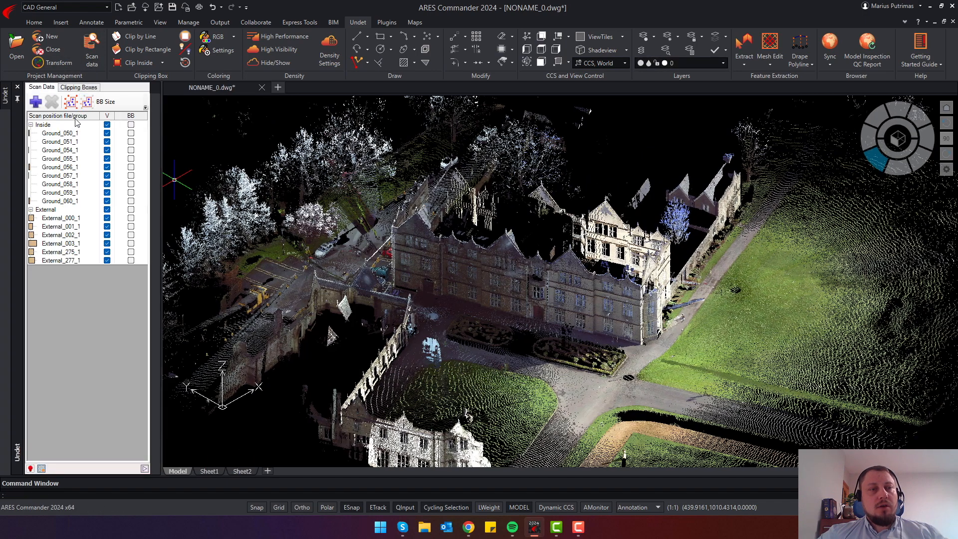
Turn off the visibility of the Inside and External scan groups so that no scan is displayed.
left_click(40, 126)
left_click(46, 210)
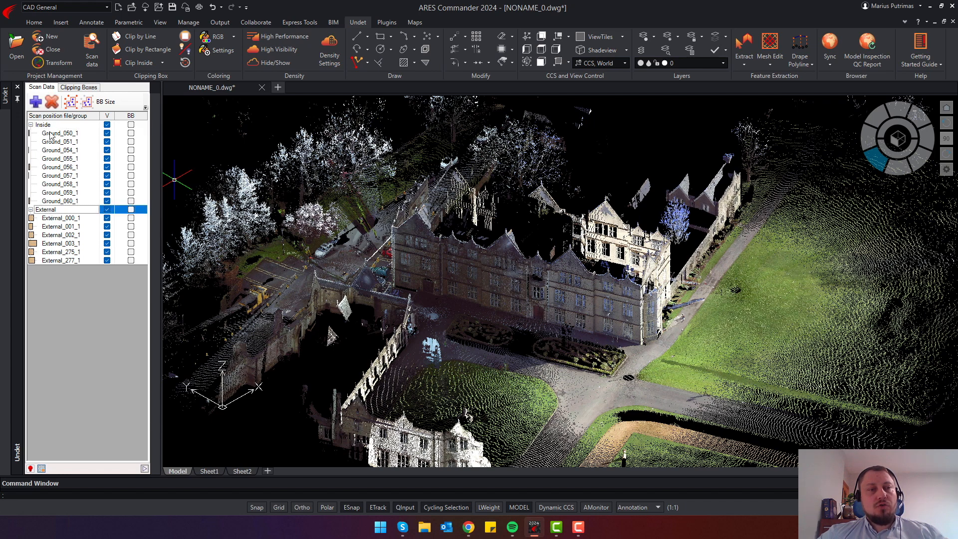
left_click(40, 126)
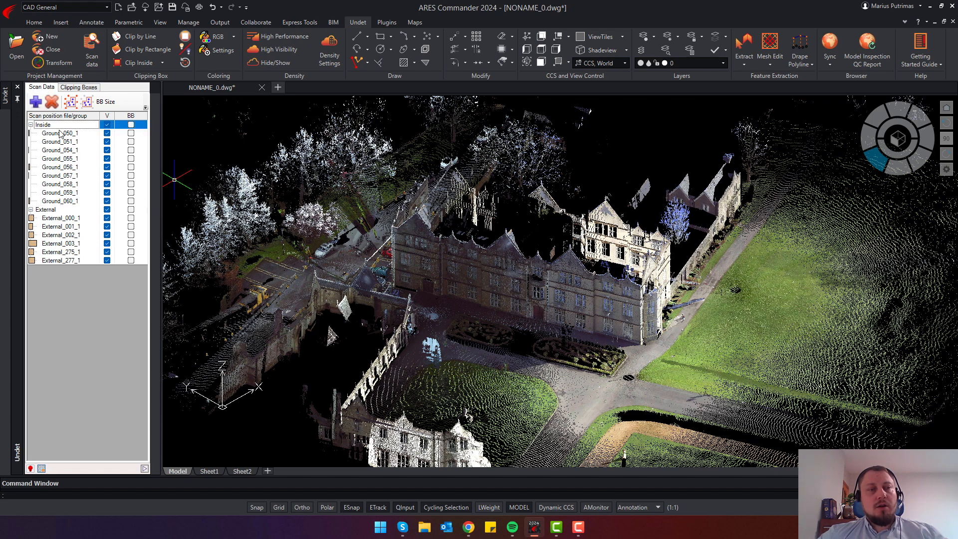
left_click(107, 125)
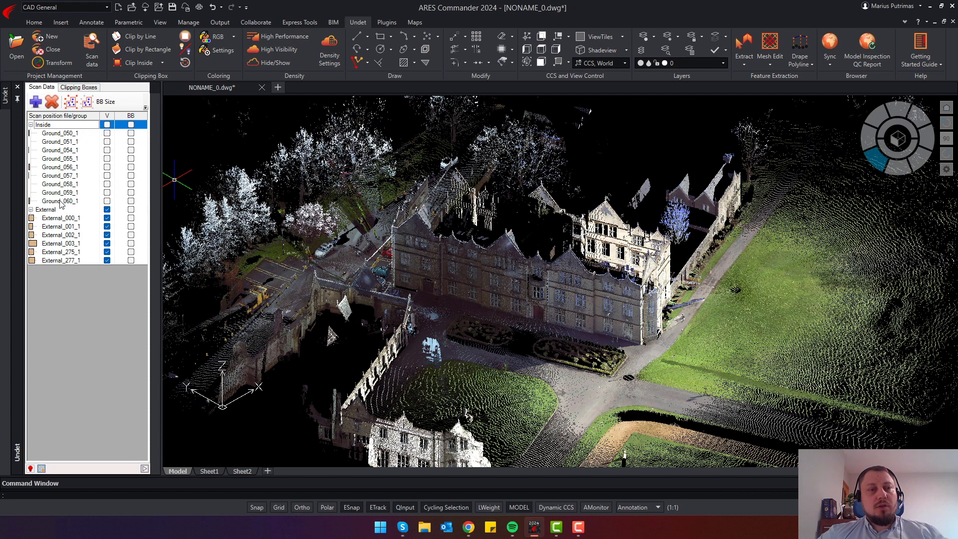
left_click(107, 210)
Turn on the visibility of scans External_000_1, 001_1, 002_1, 275_1, 277_1 and 003_1 one by one.
left_click(106, 218)
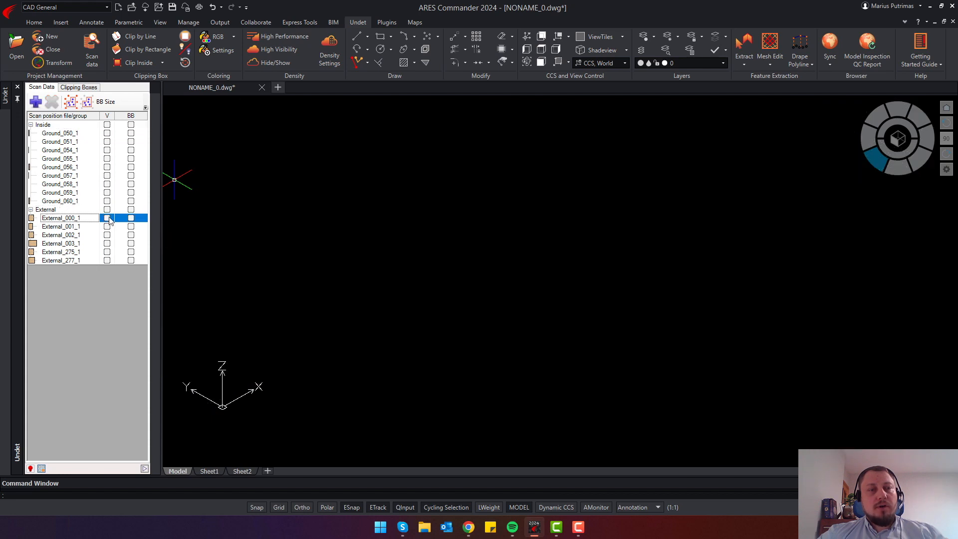
left_click(107, 226)
left_click(107, 235)
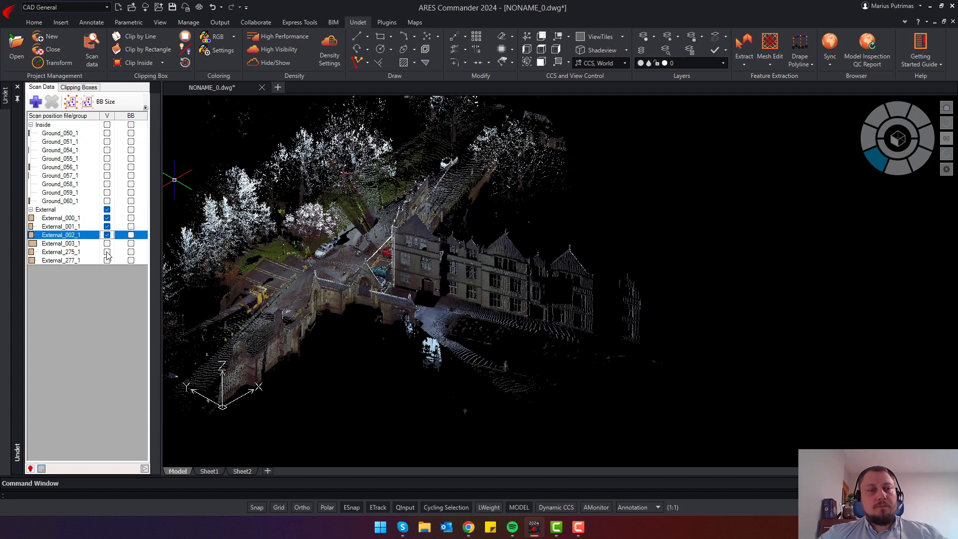
left_click(107, 251)
left_click(106, 260)
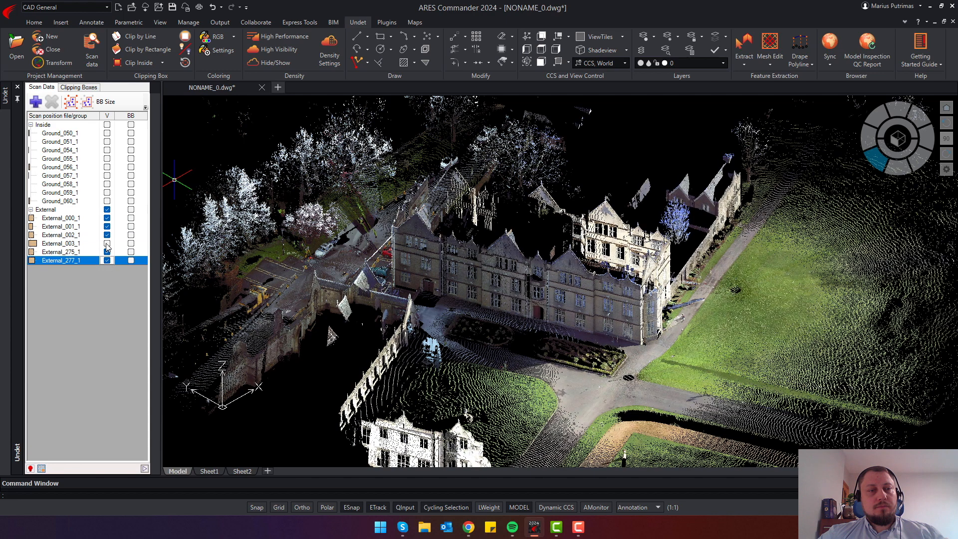
left_click(107, 244)
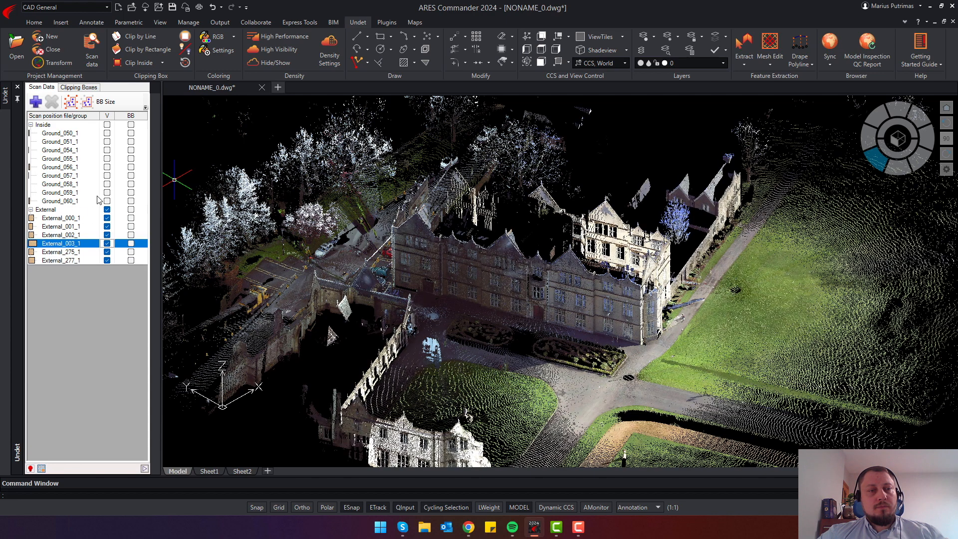
Select the Inside group with all its scans through Ground_060_1 and turn on their visibility.
left_click(47, 126)
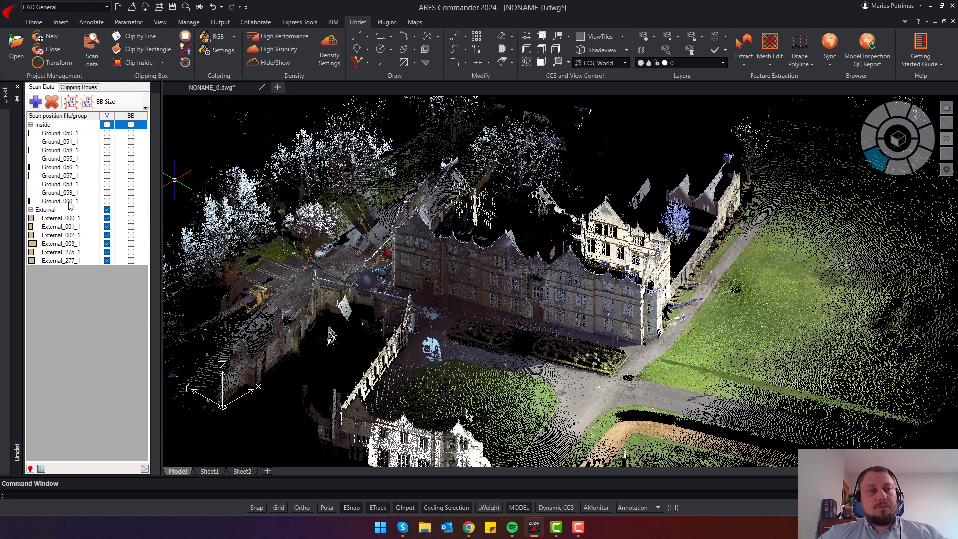
left_click(70, 201, "shift")
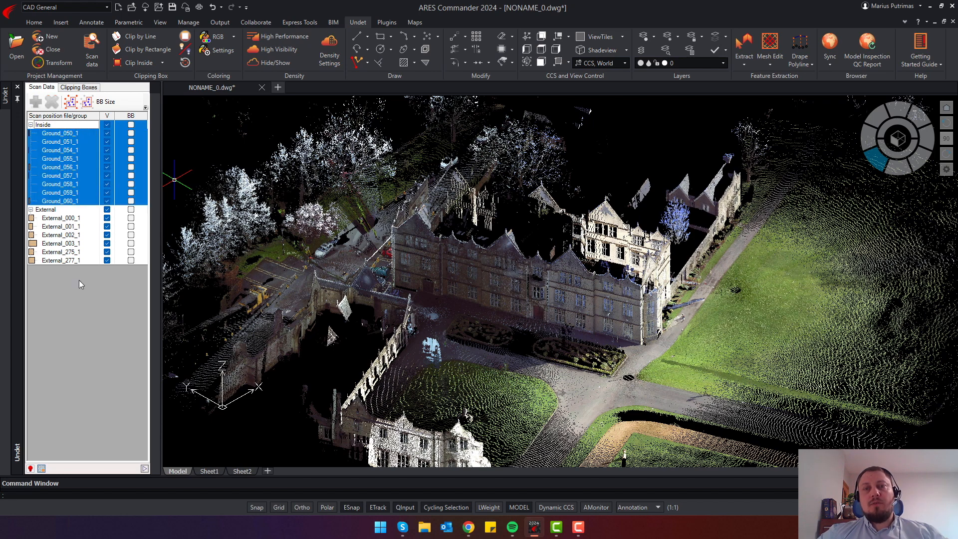